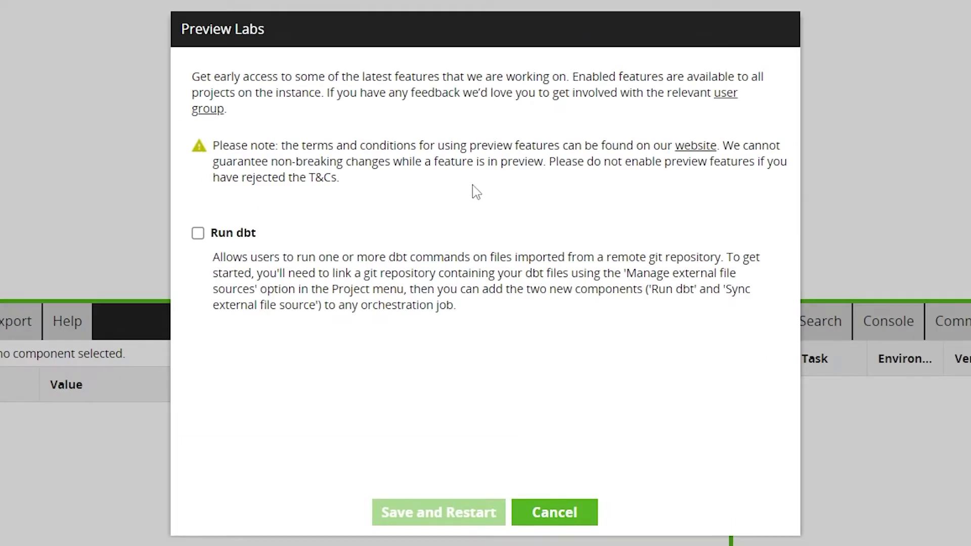
- Enable the Run dbt preview feature, save the change and restart the server
click(198, 233)
click(403, 514)
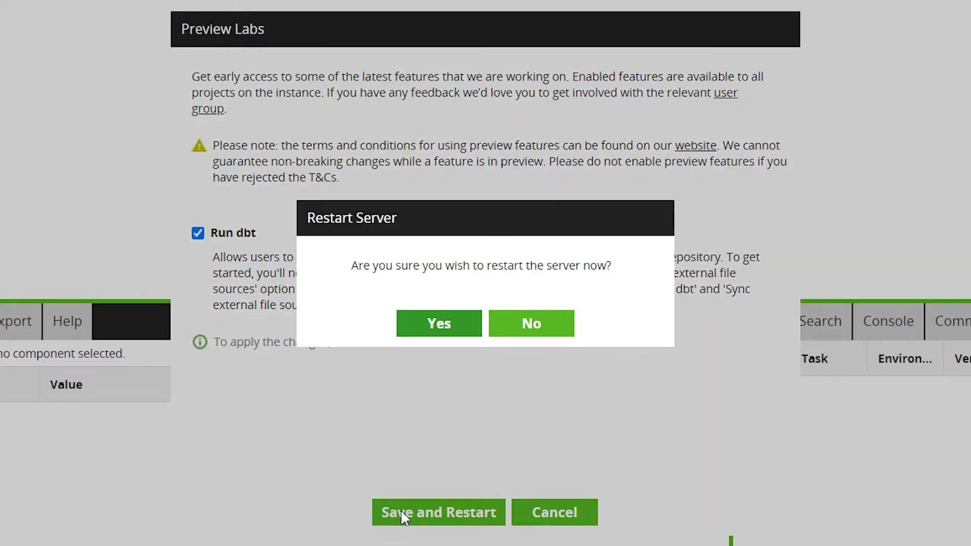
click(428, 336)
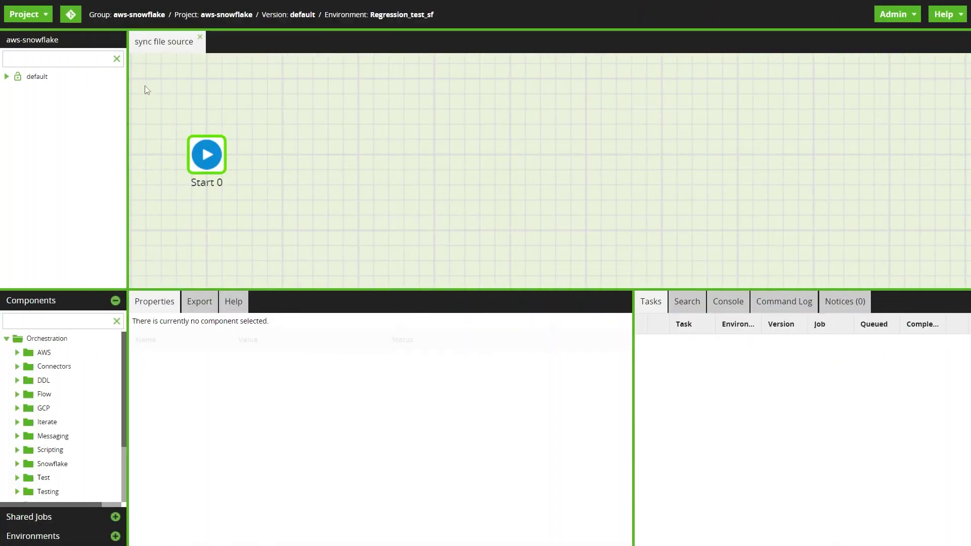
- Connect a Git external file source named git_repo on branch master, filling in the remote URI, username and stored password
click(43, 16)
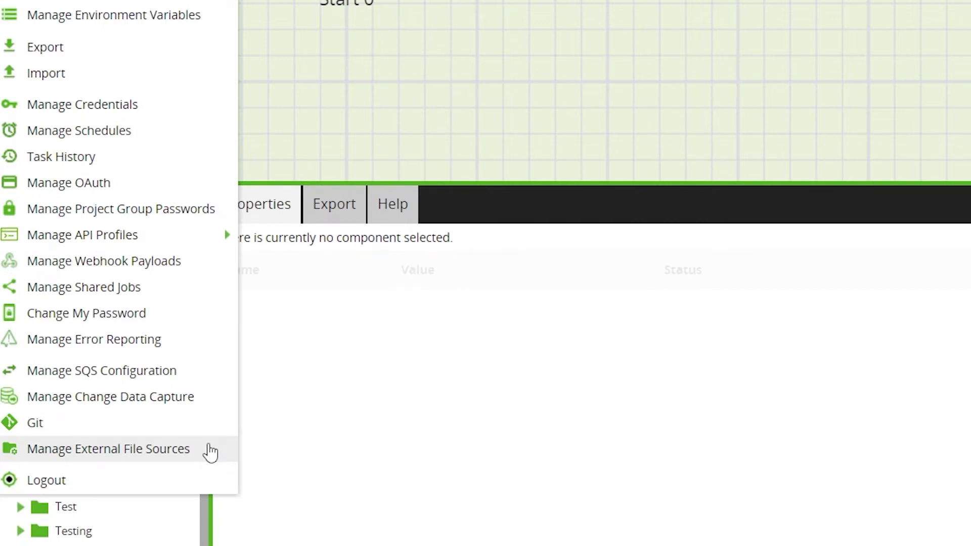
click(209, 448)
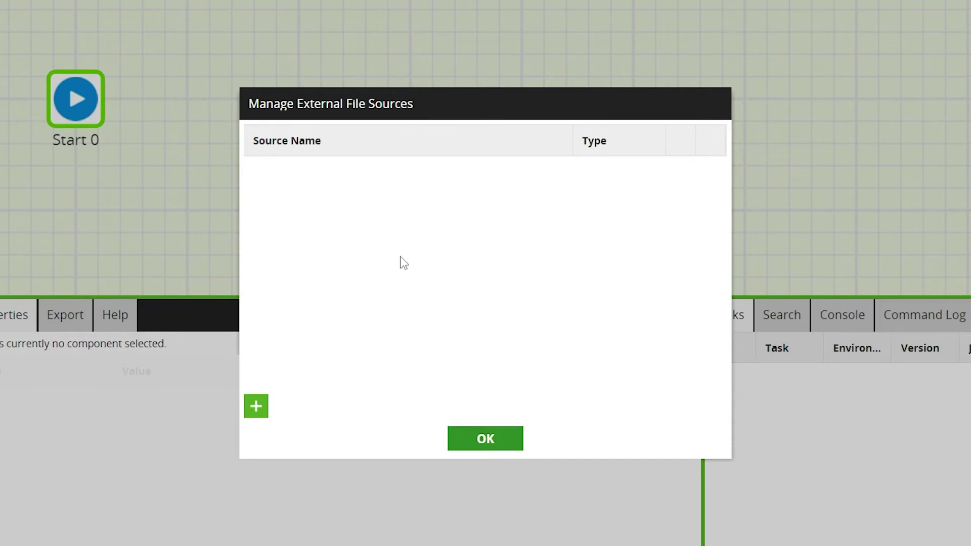
click(257, 407)
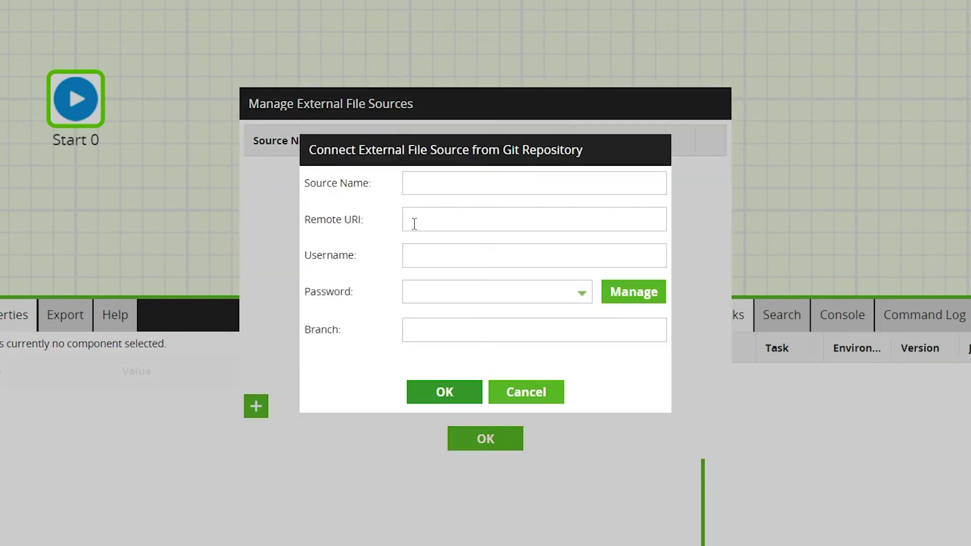
click(430, 185)
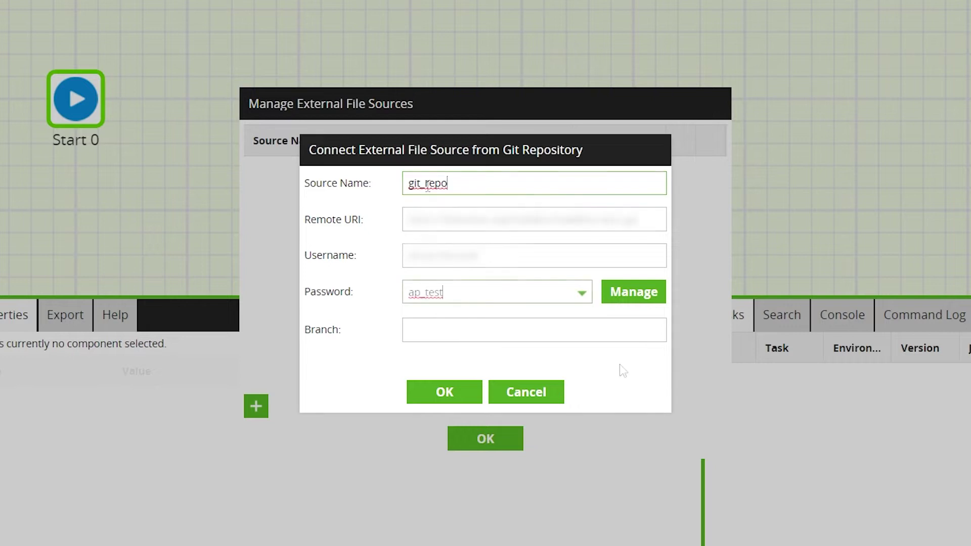
click(540, 330)
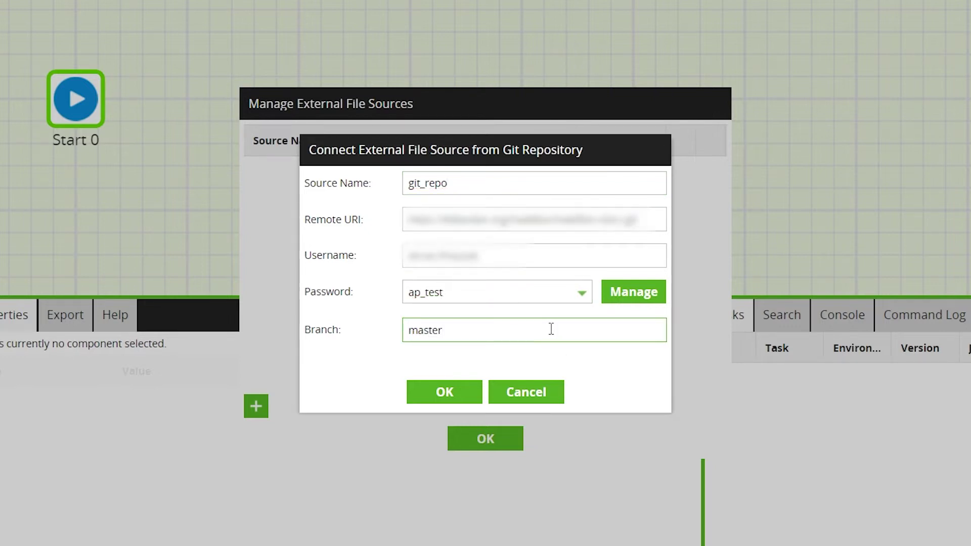
click(440, 395)
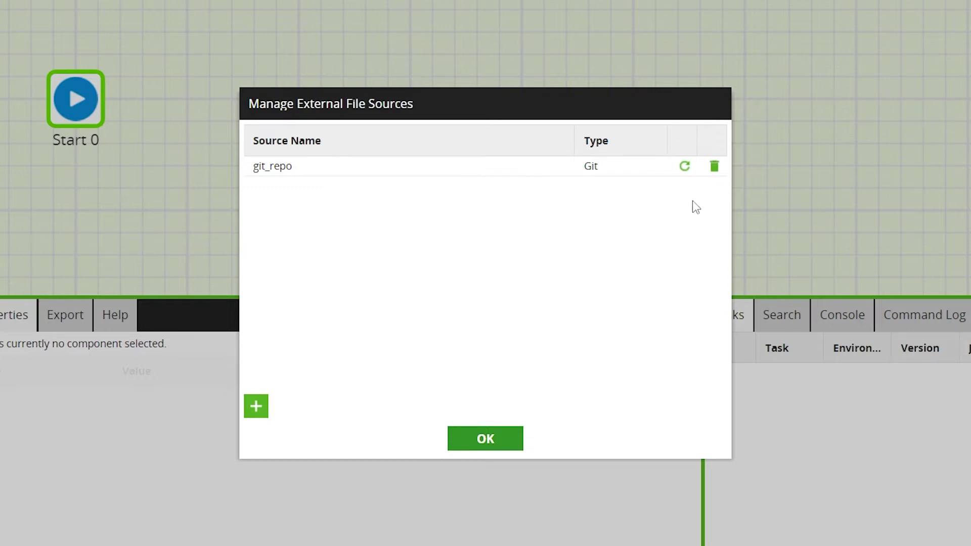
click(485, 439)
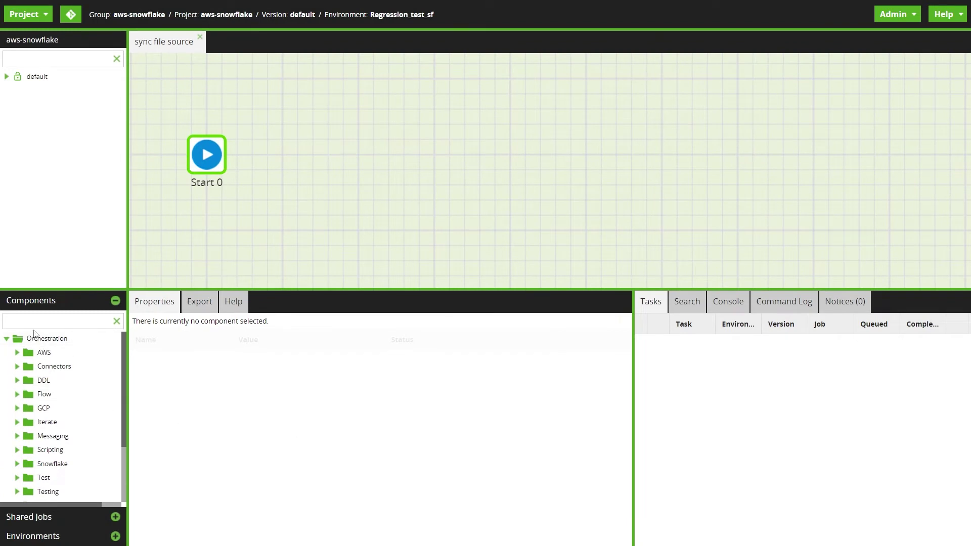
- Find the Sync File Source component and add it to the job, connected after Start 0
text(sync)
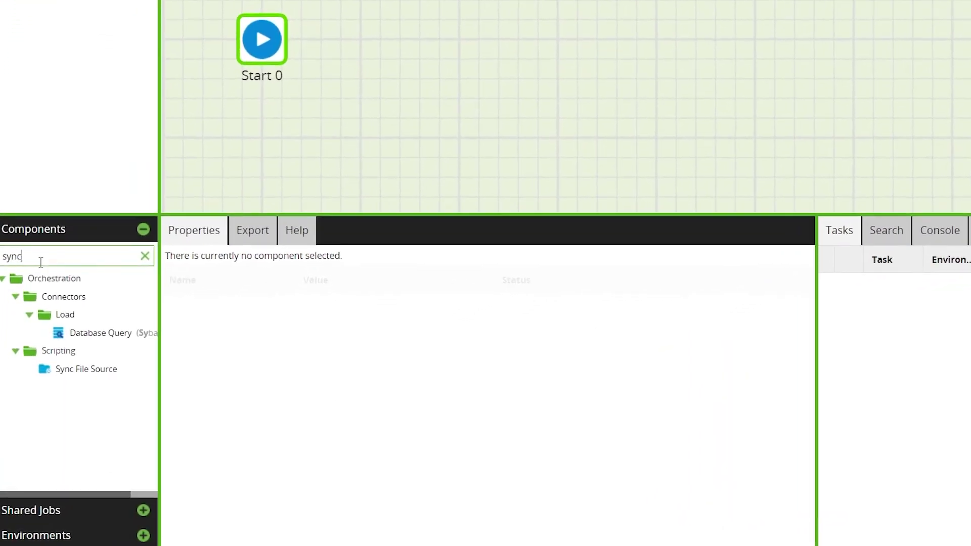
drag(131, 311, 465, 46)
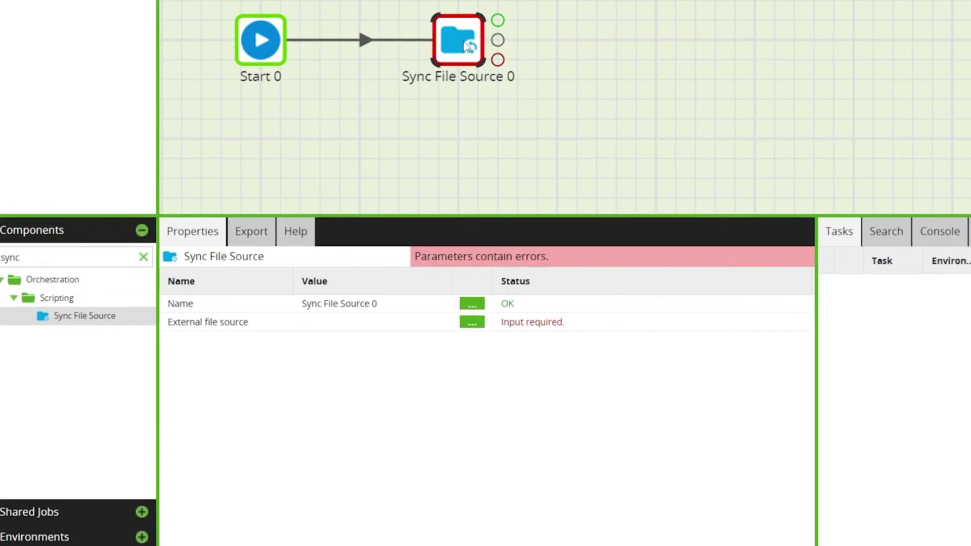
click(607, 141)
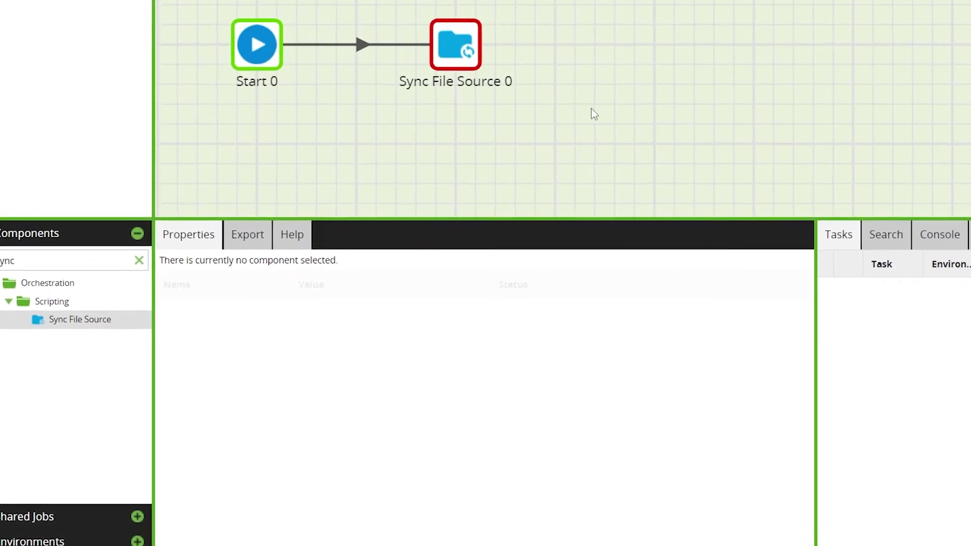
- Set the external file source of the Sync File Source component to git_repo
click(457, 39)
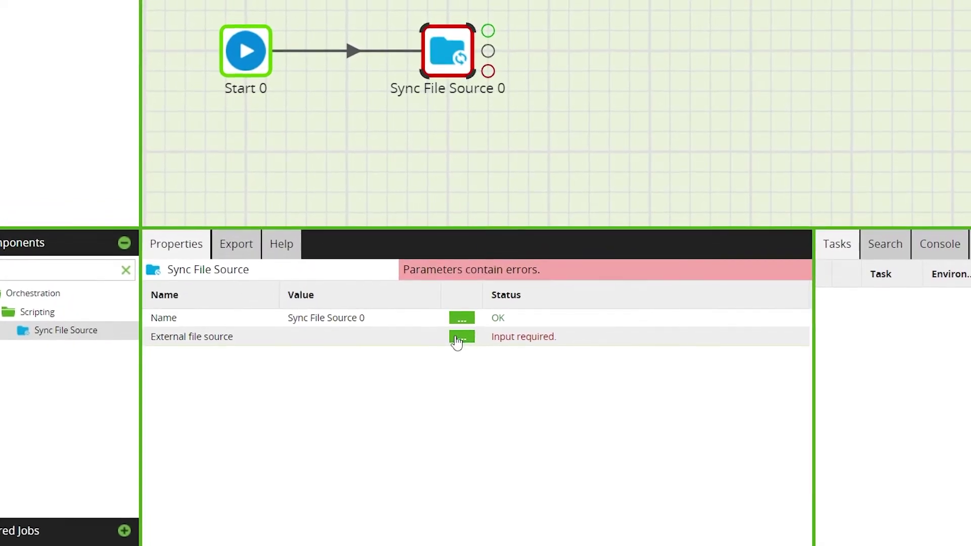
click(456, 338)
click(749, 196)
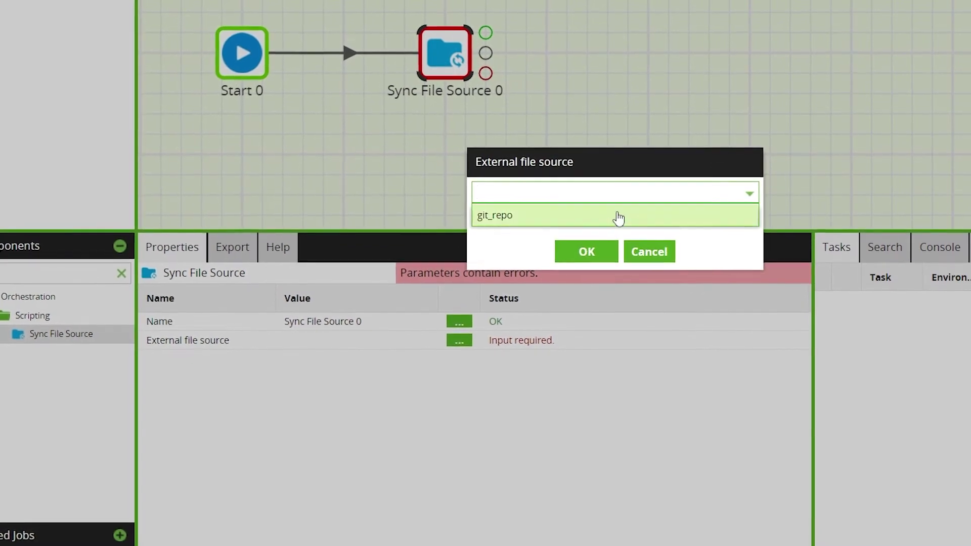
click(619, 217)
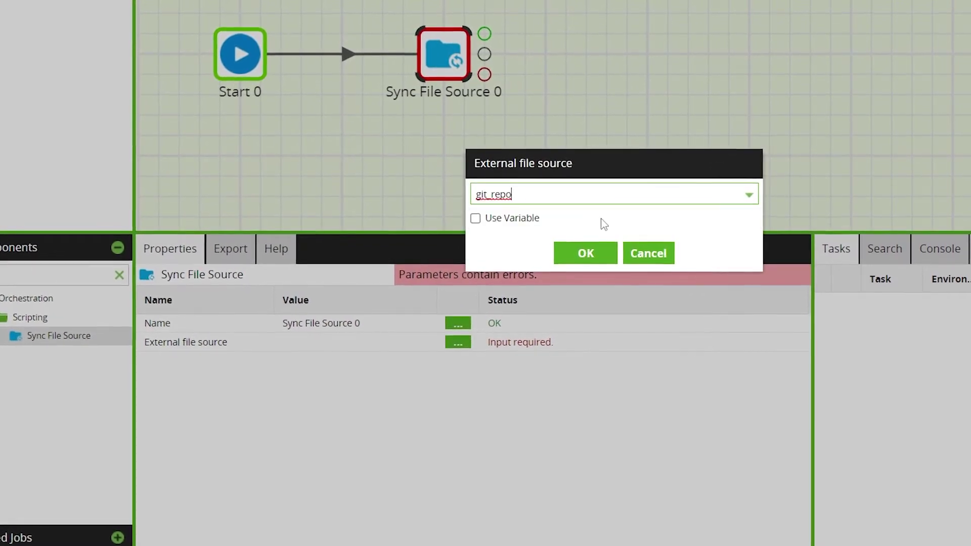
click(584, 256)
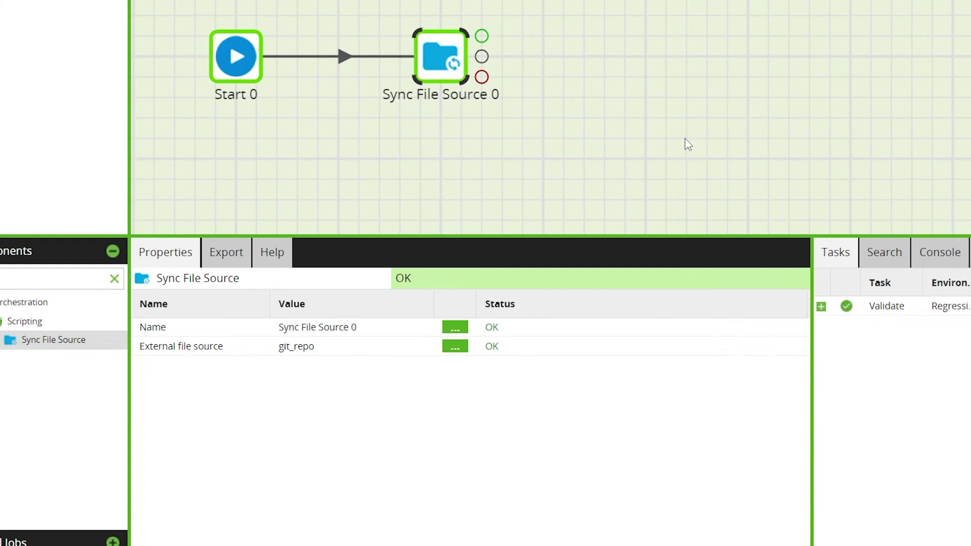
- Find the Run DBT Command component and connect it to the success output of Sync File Source 0
click(114, 278)
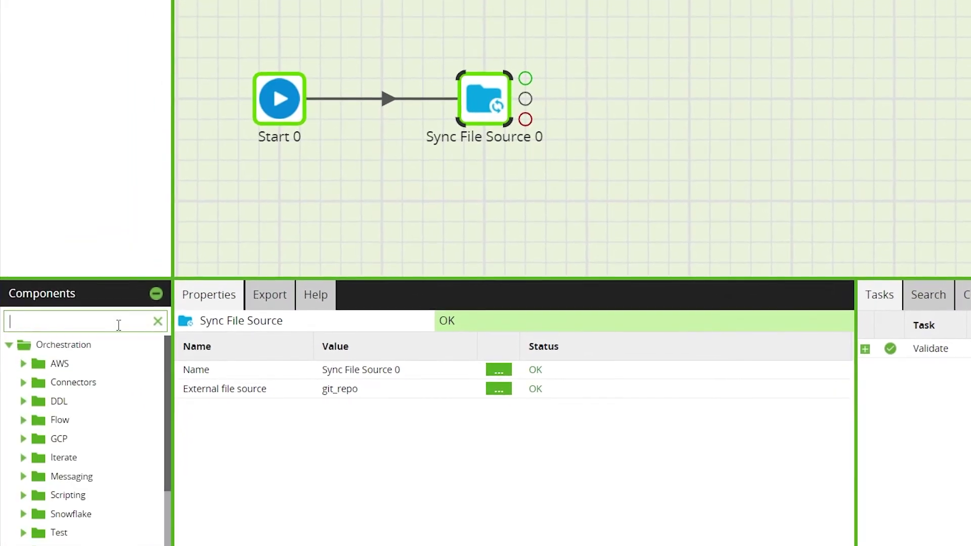
text(dbt)
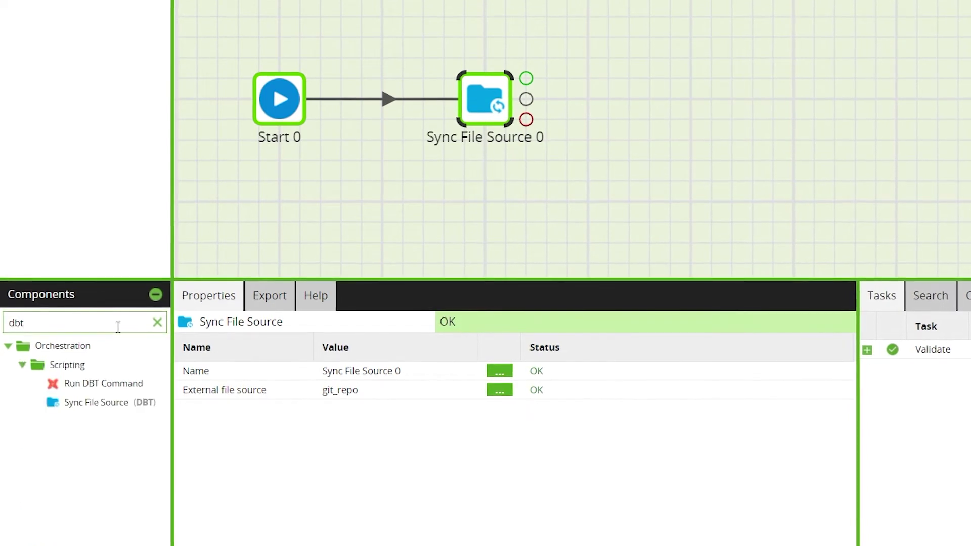
drag(95, 384, 611, 104)
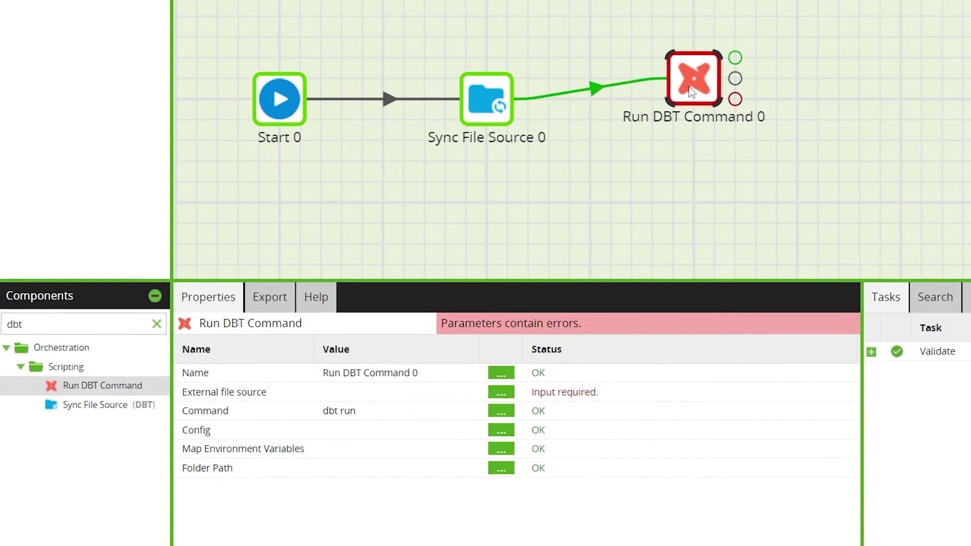
click(156, 325)
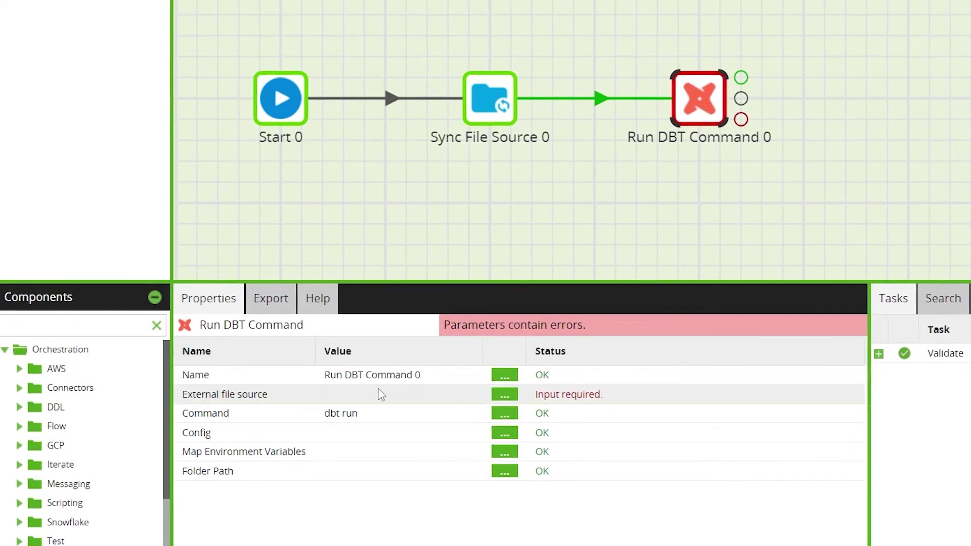
- Set the external file source of the Run DBT Command component to git_repo
click(500, 396)
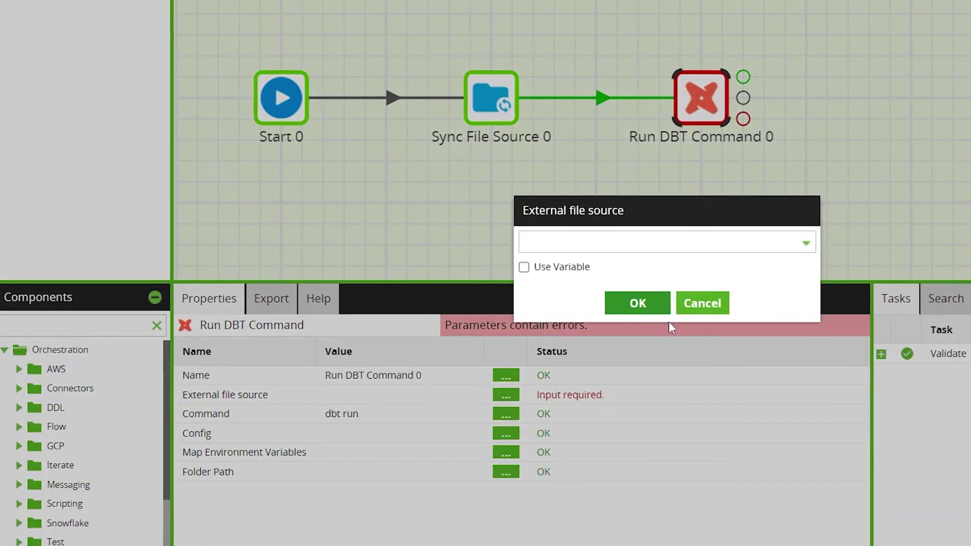
click(793, 243)
click(779, 267)
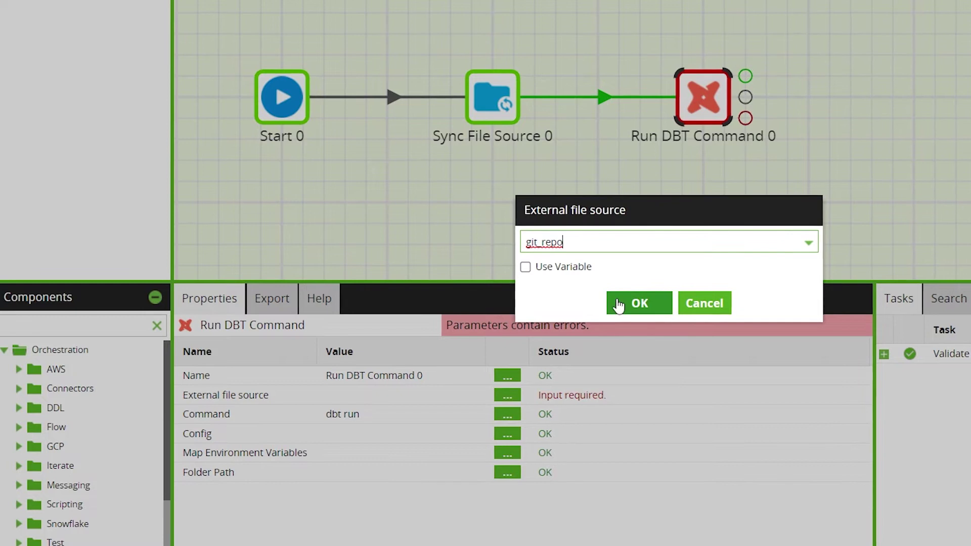
click(617, 303)
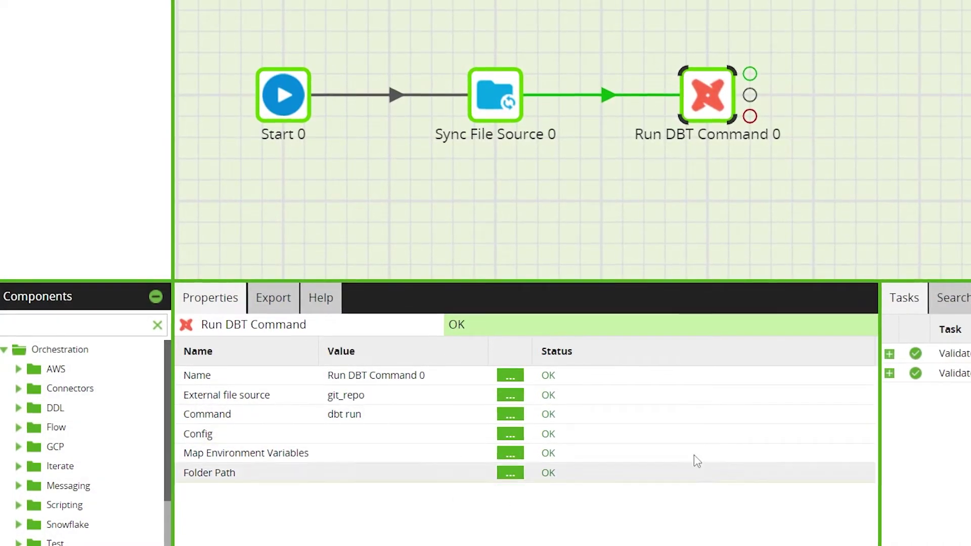
right_click(872, 120)
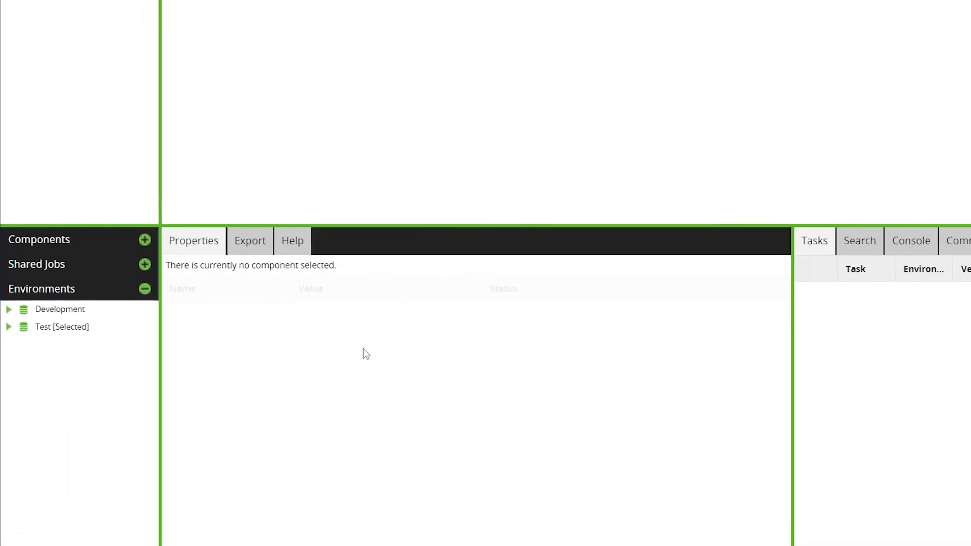
- Clone the Test environment's database to a new database named TEST_CLONE_001
right_click(81, 324)
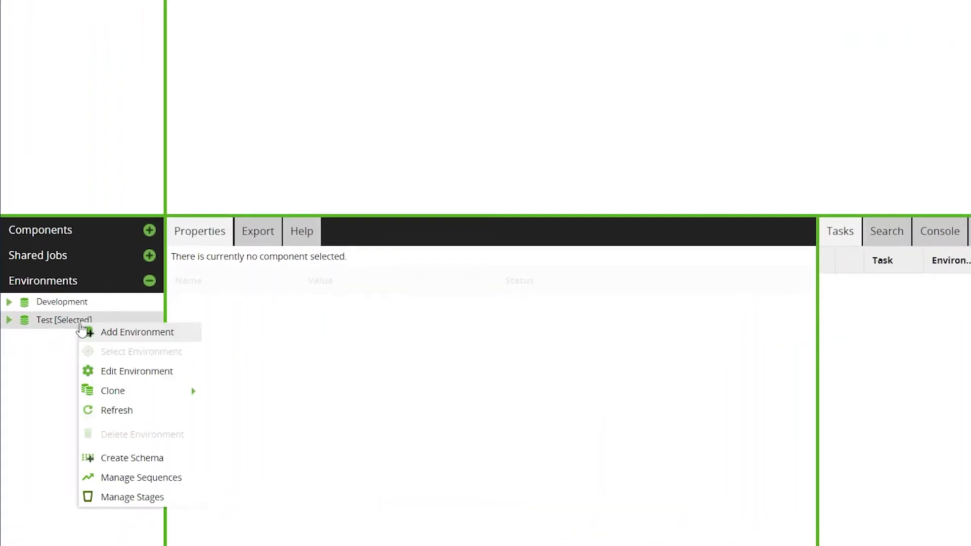
mouse_move(169, 394)
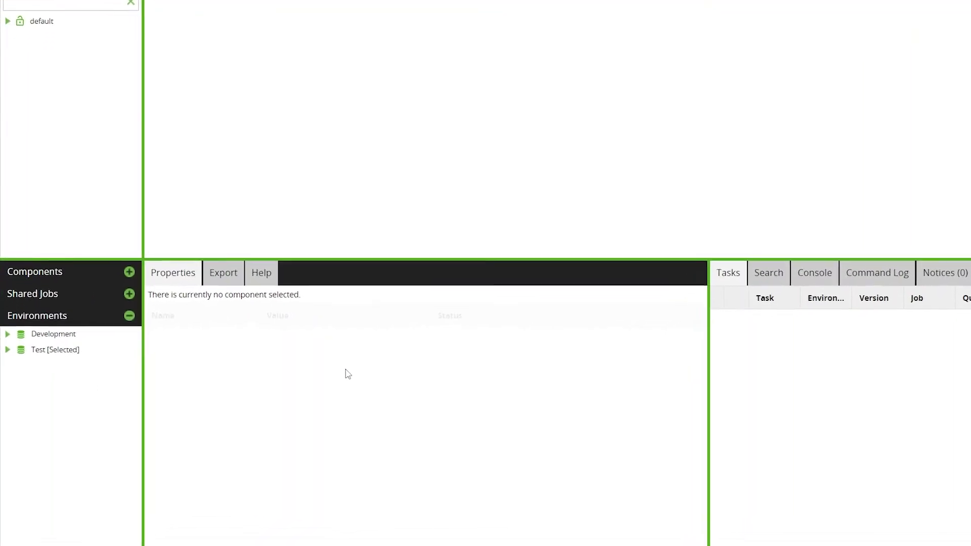
right_click(81, 323)
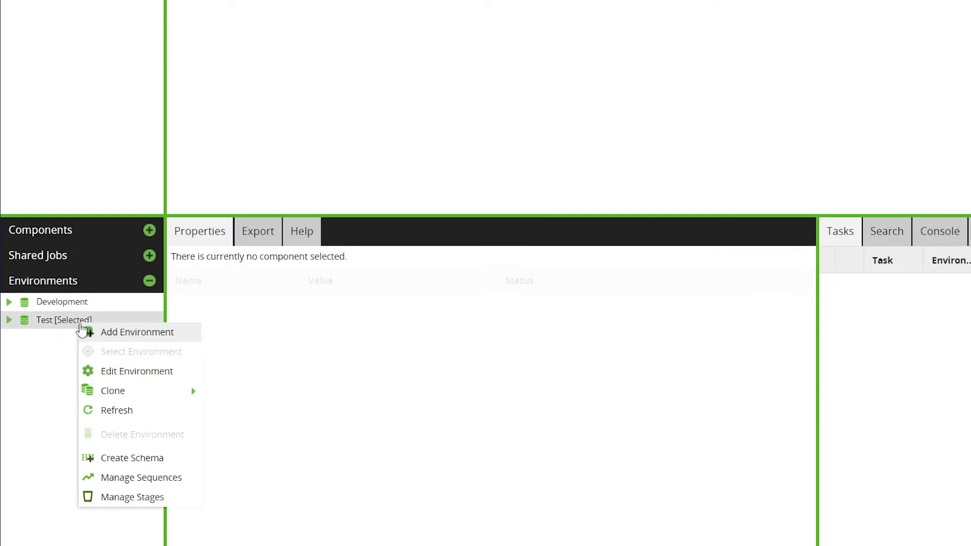
mouse_move(169, 394)
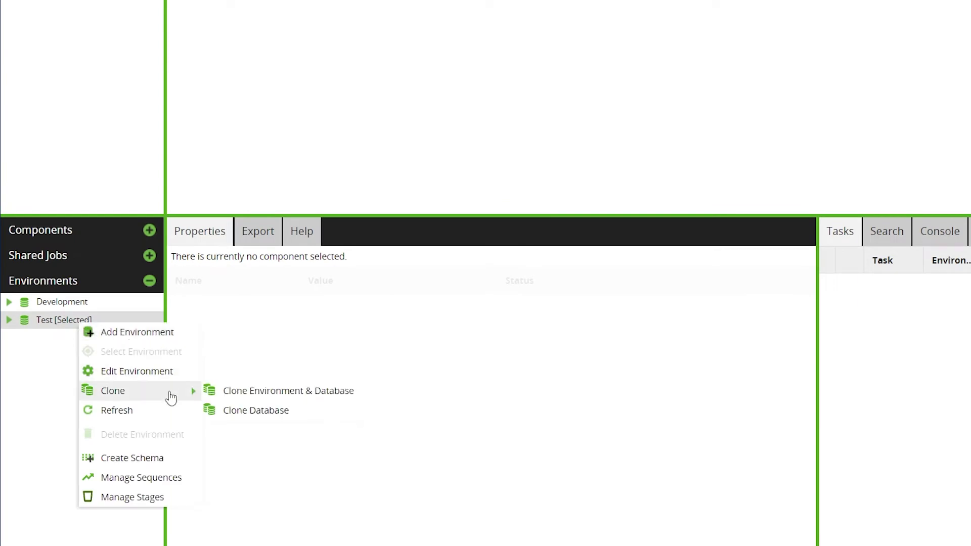
click(361, 412)
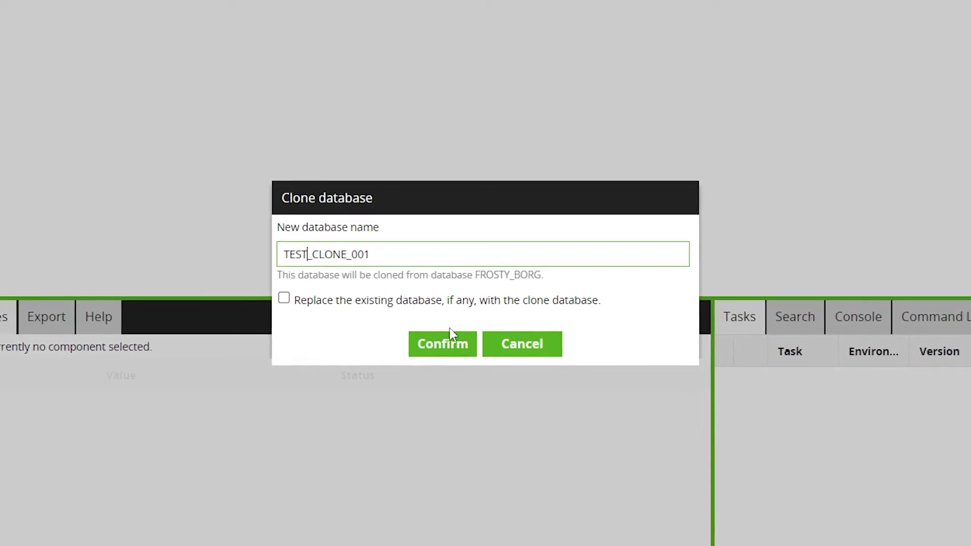
click(449, 340)
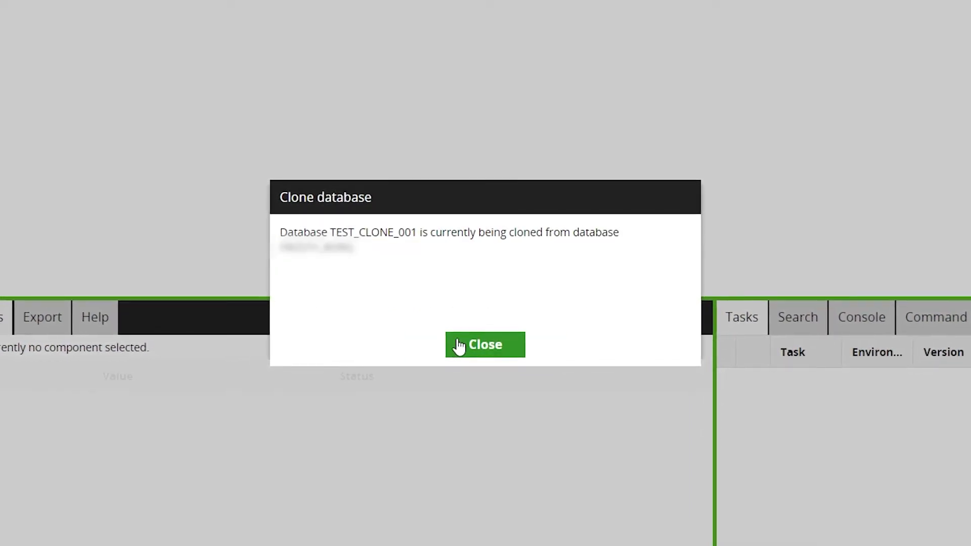
click(456, 346)
- Start cloning the Test environment together with its database
right_click(76, 374)
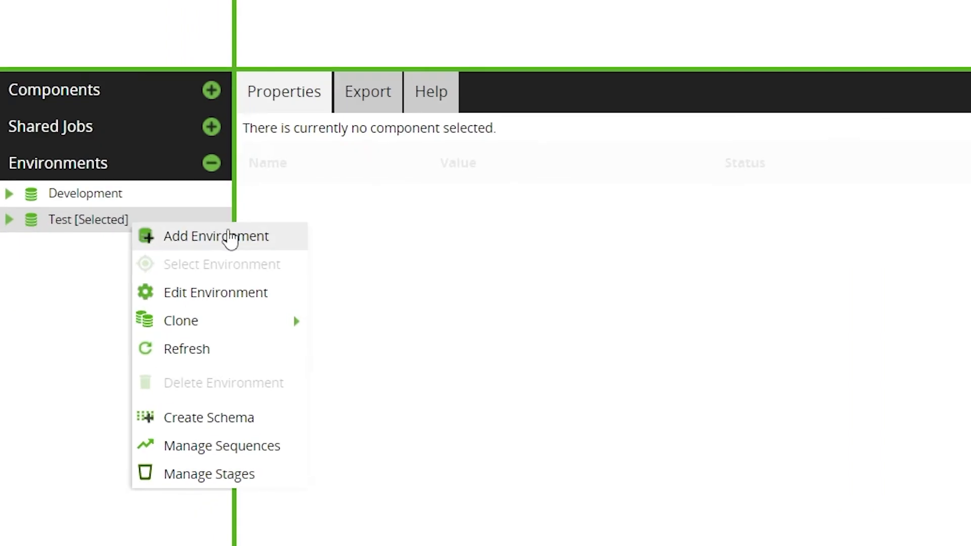
mouse_move(260, 321)
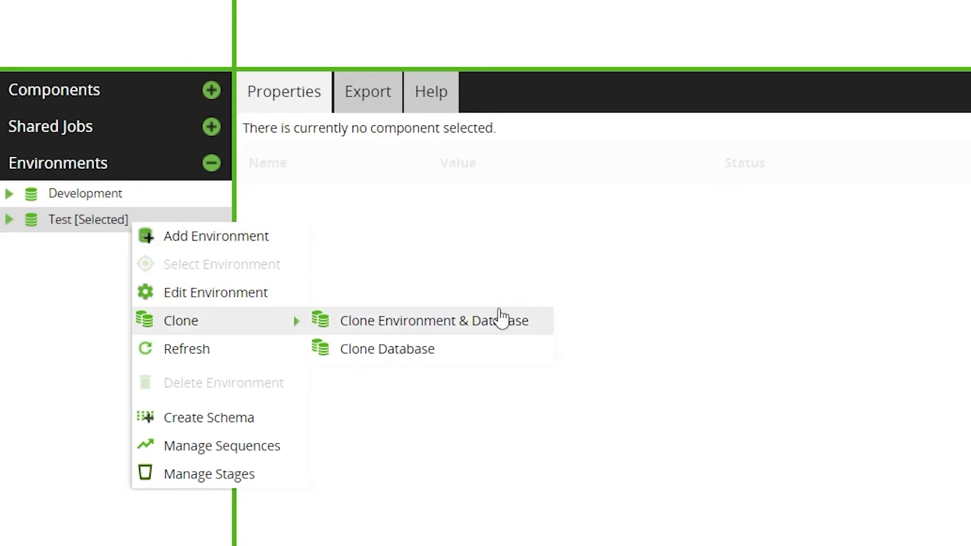
click(501, 318)
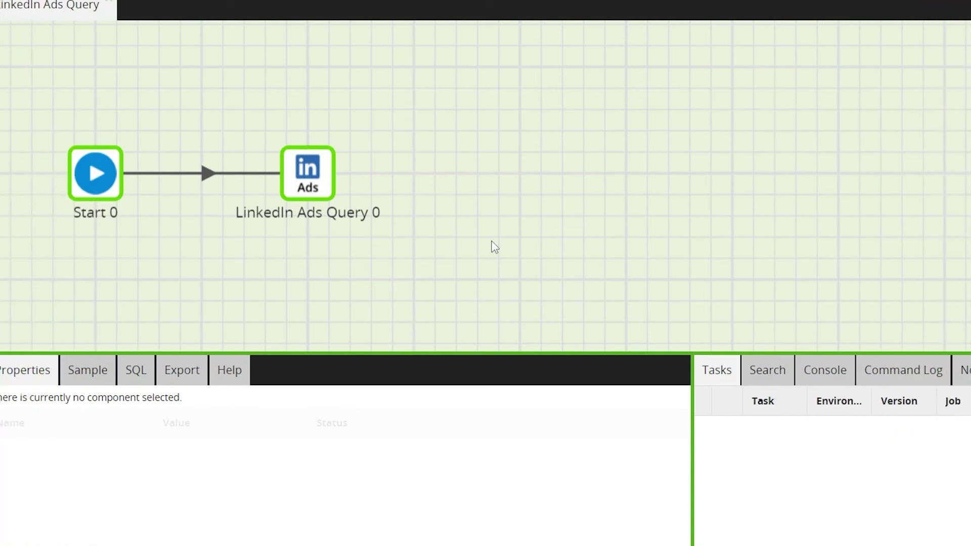
- Review the available data sources of the LinkedIn Ads Query 0 component, keeping CampaignInsights as the data source
click(298, 141)
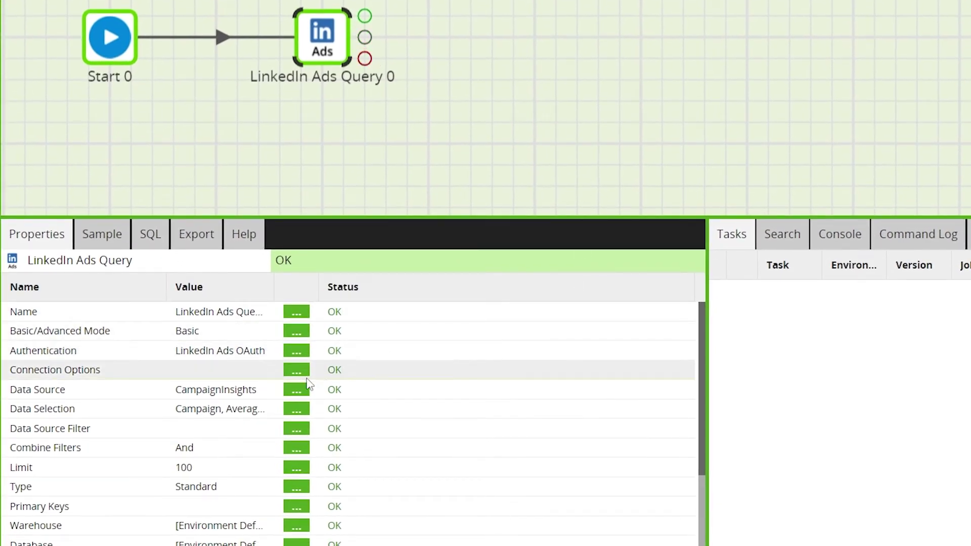
click(296, 391)
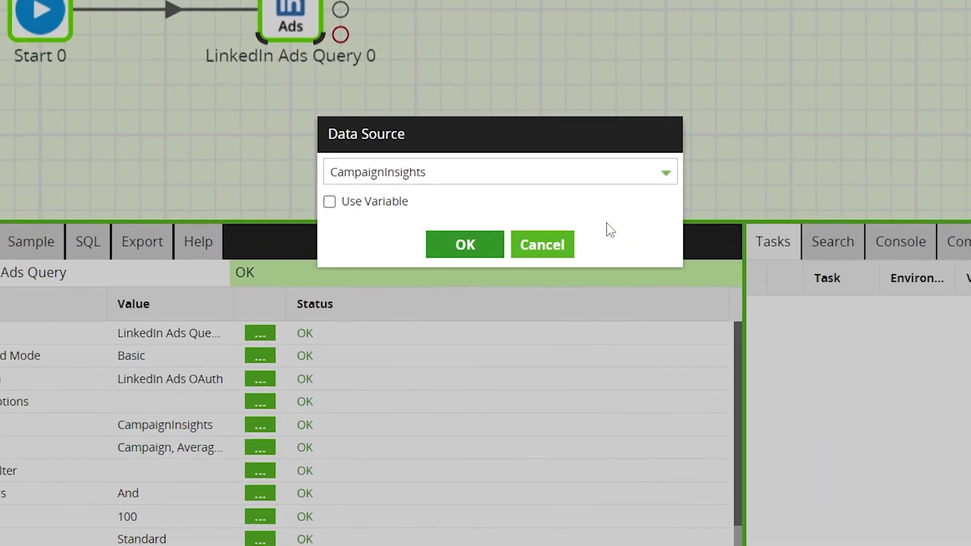
click(665, 175)
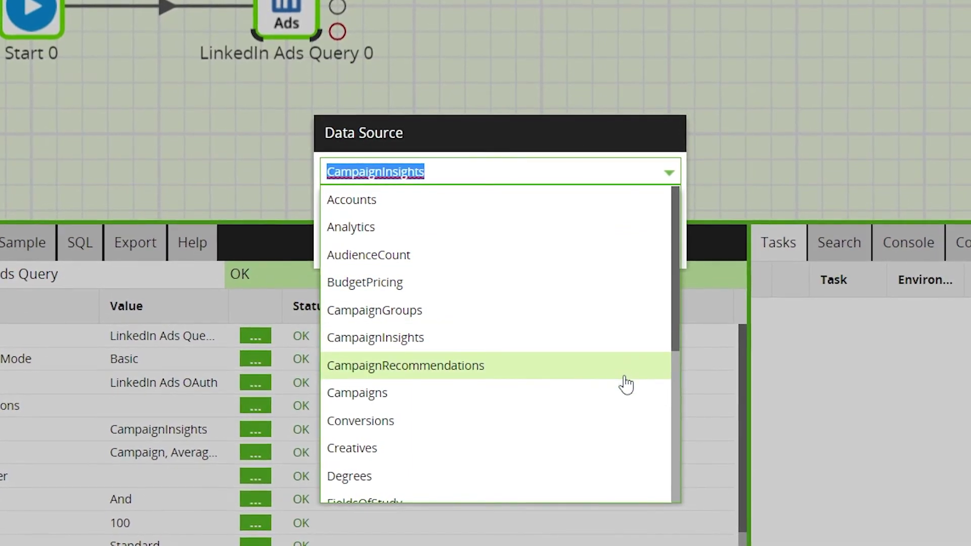
scroll(626, 385, down, 1)
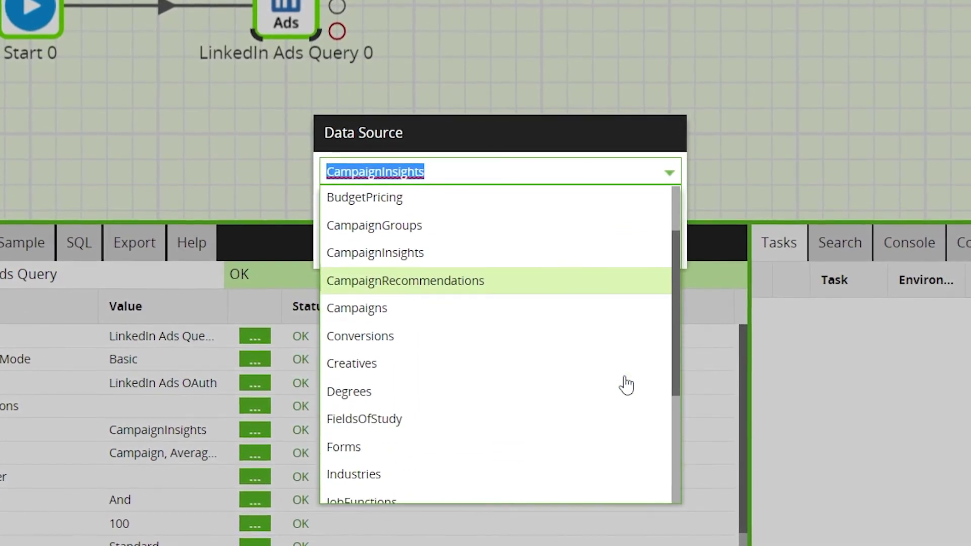
scroll(623, 407, down, 2)
scroll(622, 409, down, 2)
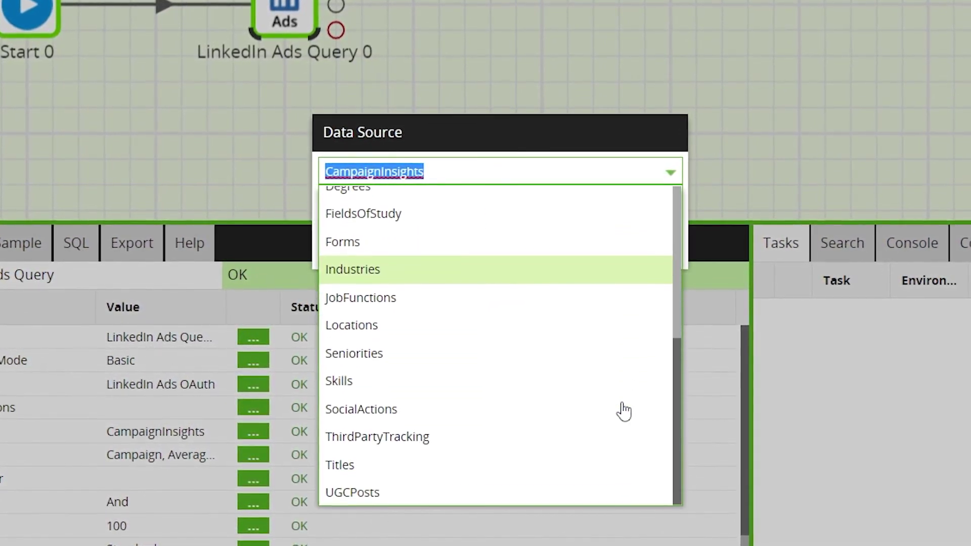
click(627, 152)
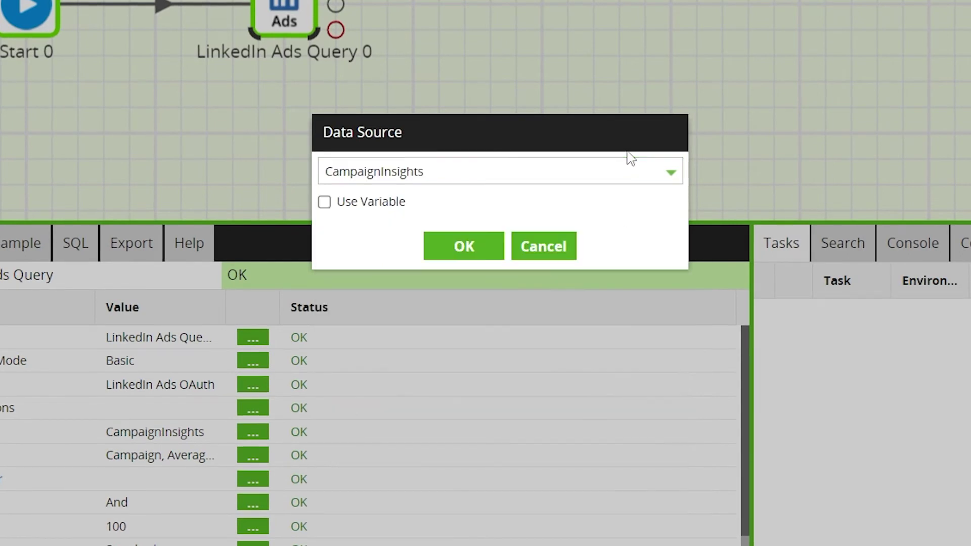
click(488, 257)
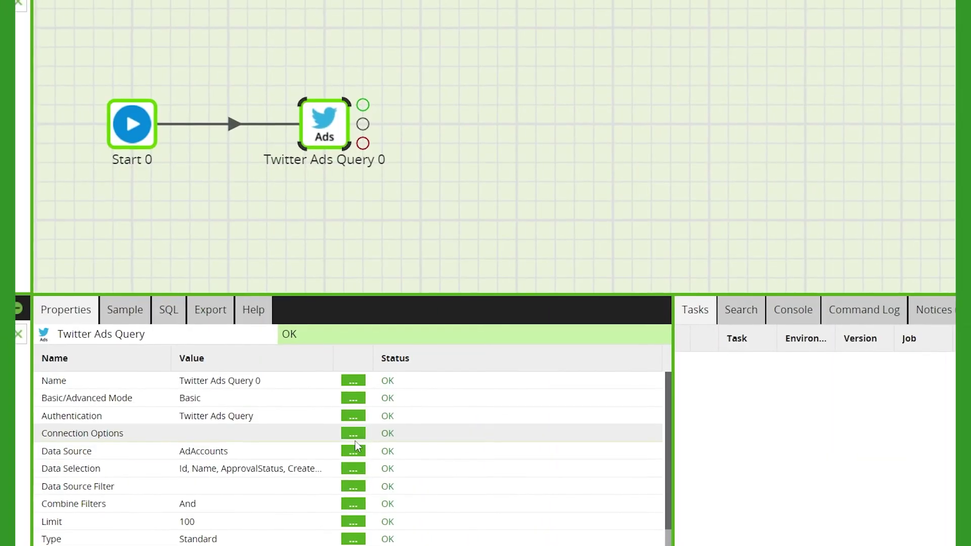
- Review the available data sources of the Twitter Ads Query 0 component, keeping AdAccounts as the data source
click(353, 451)
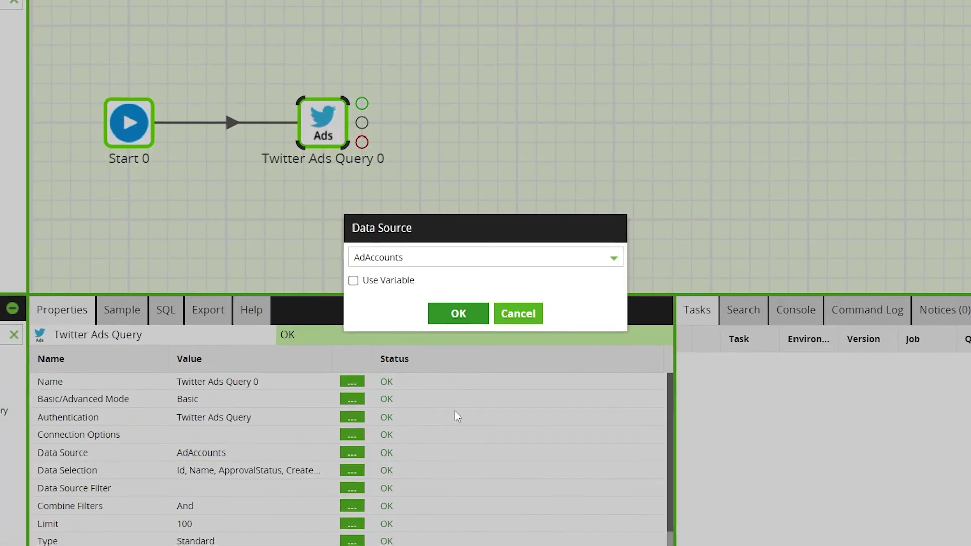
click(617, 261)
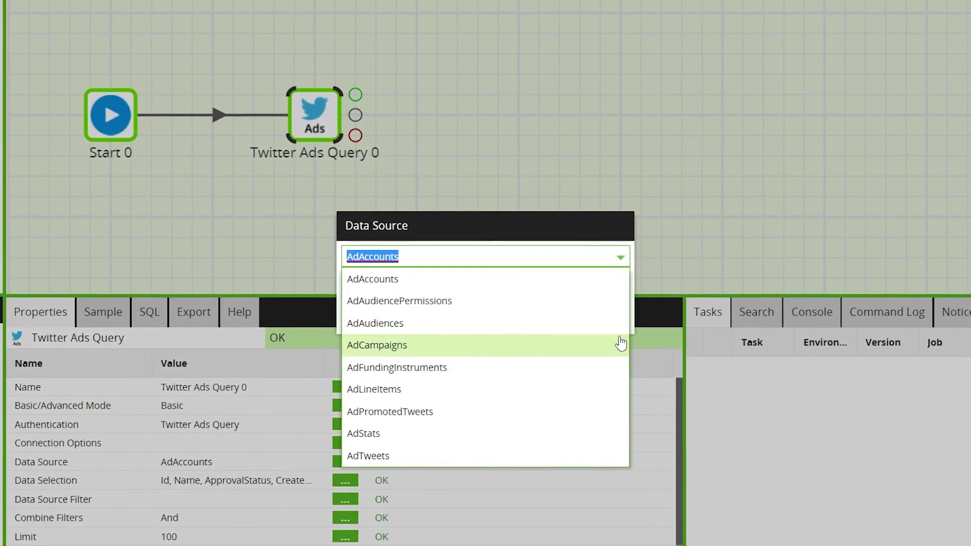
click(602, 281)
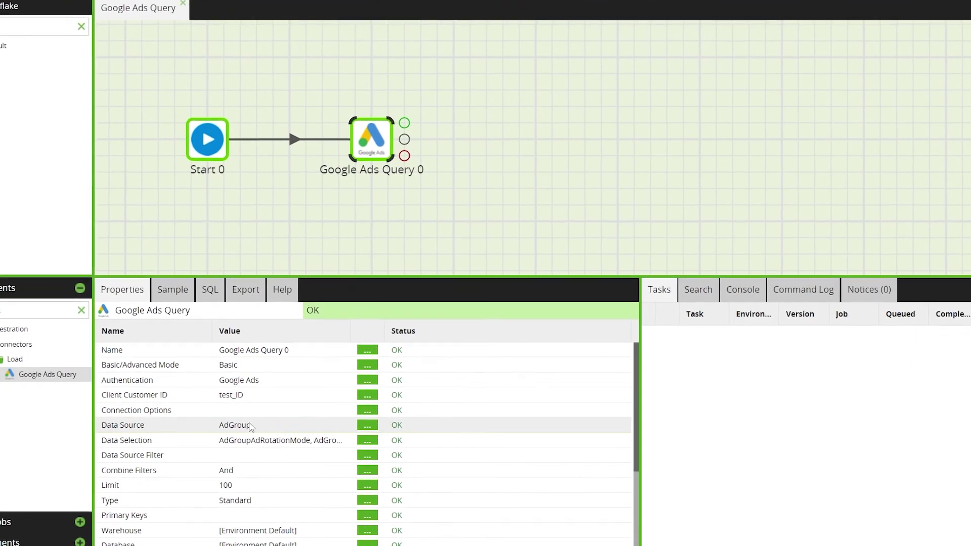
- Look through the full list of data sources available for the Google Ads Query 0 component
click(367, 425)
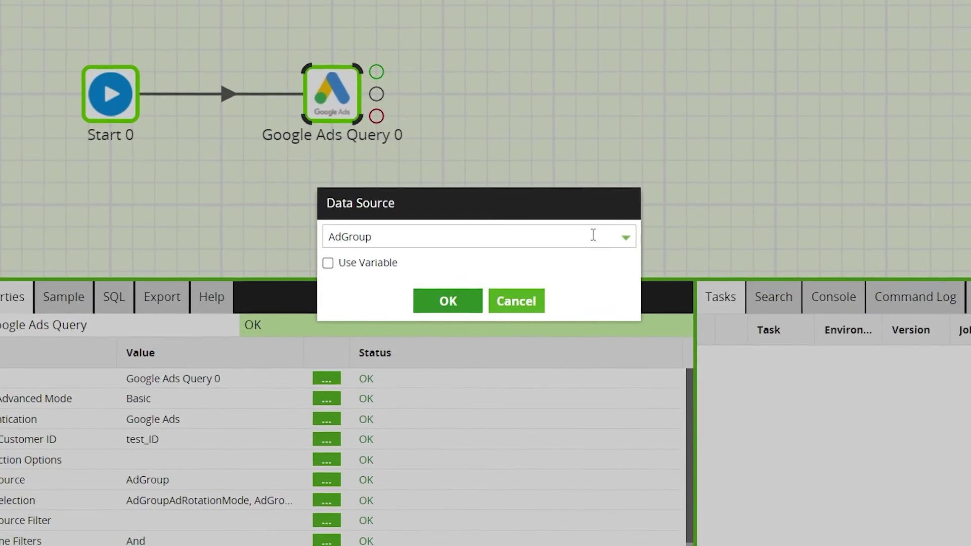
click(626, 237)
drag(636, 263, 614, 319)
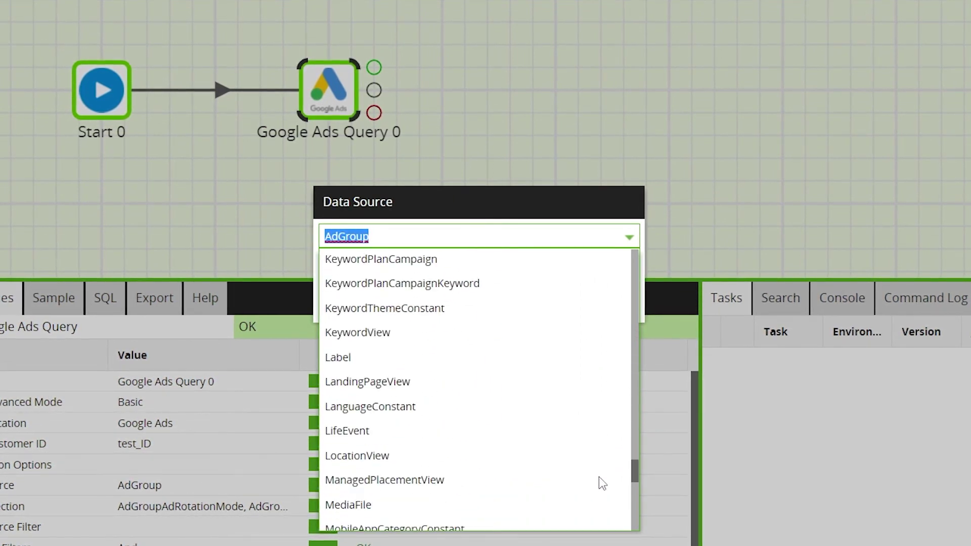
drag(596, 448, 596, 436)
scroll(595, 435, up, 10)
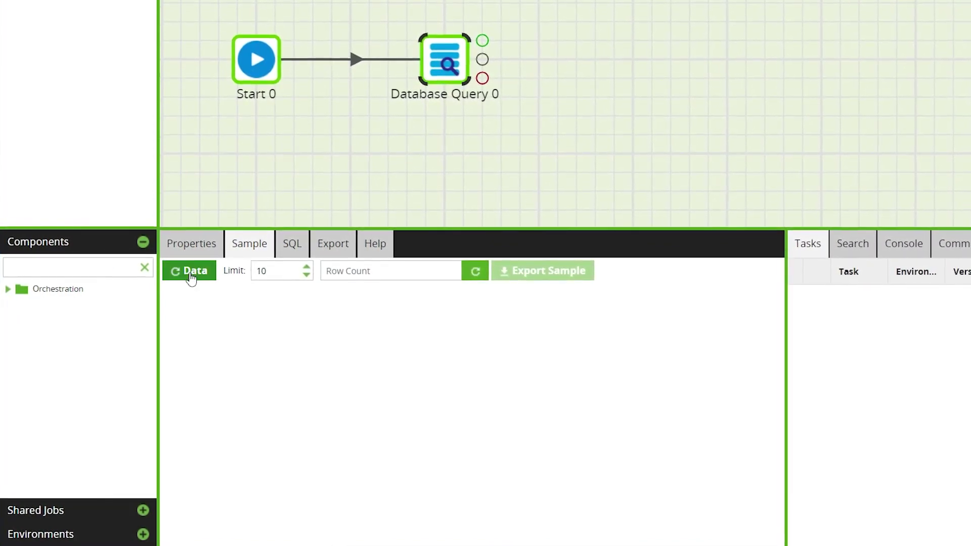
- Export the sampled data of the Database Query 0 component as a CSV file and open that file
click(191, 277)
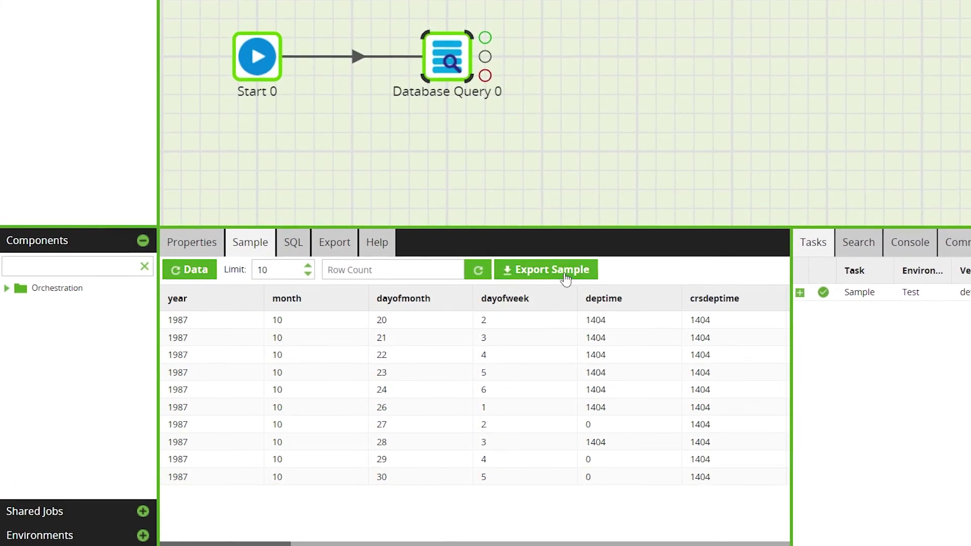
click(566, 278)
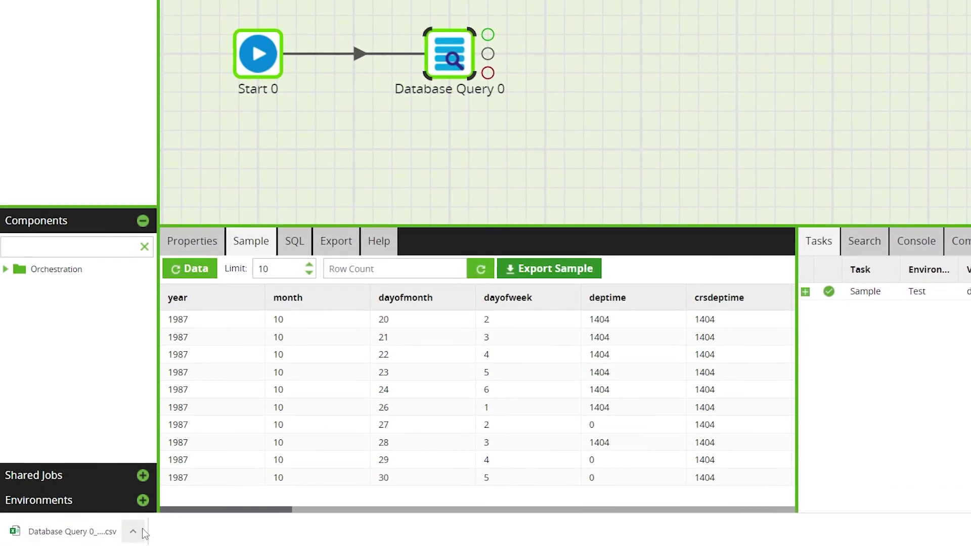
click(104, 540)
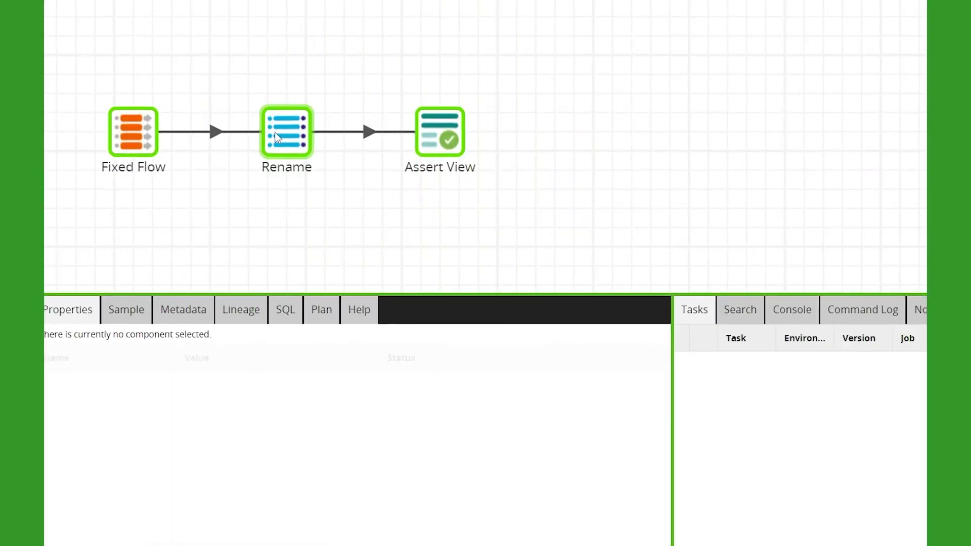
- Set Include Input Columns to Yes for the Rename component
click(276, 137)
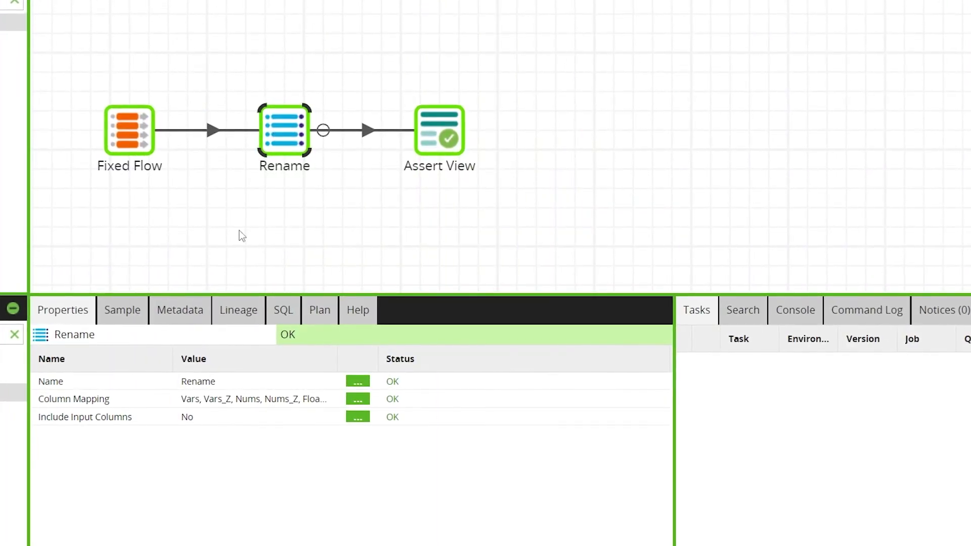
click(357, 422)
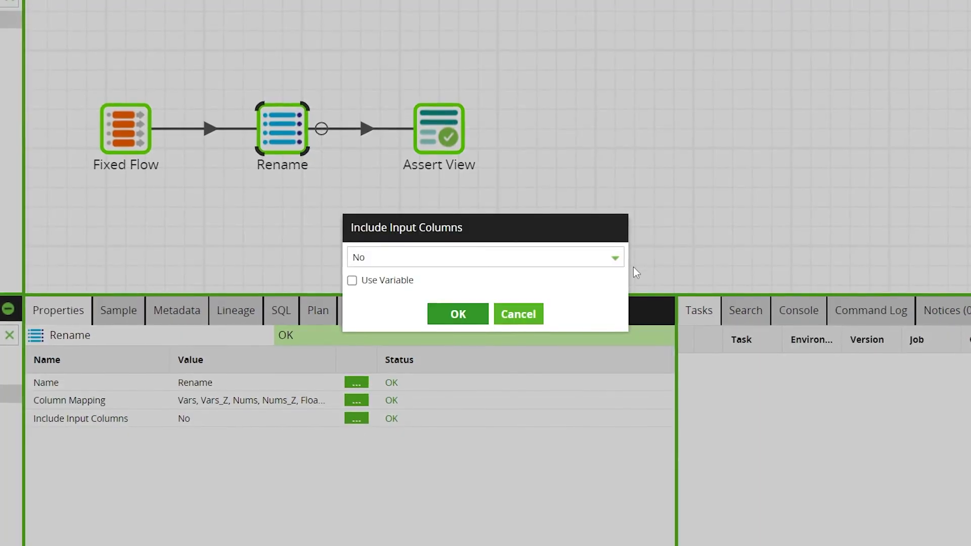
click(614, 258)
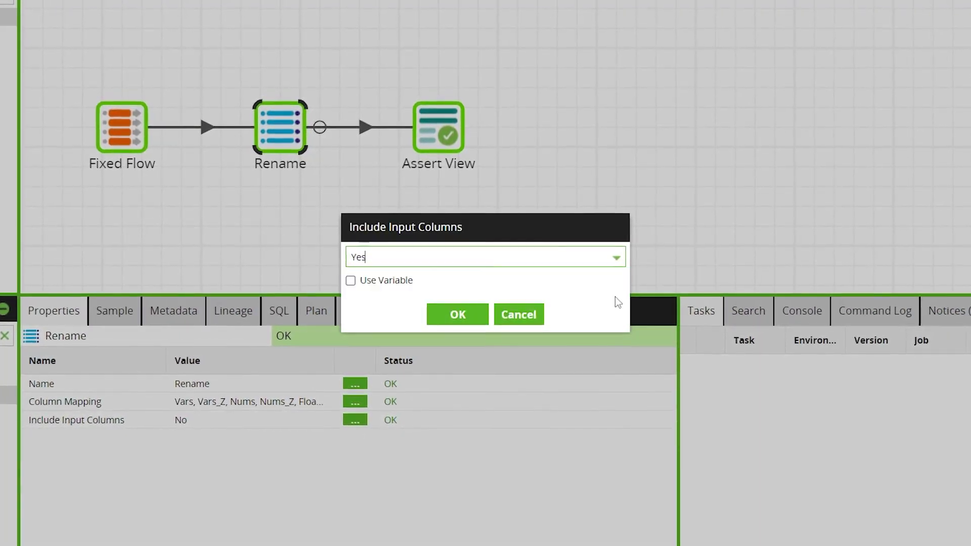
click(455, 315)
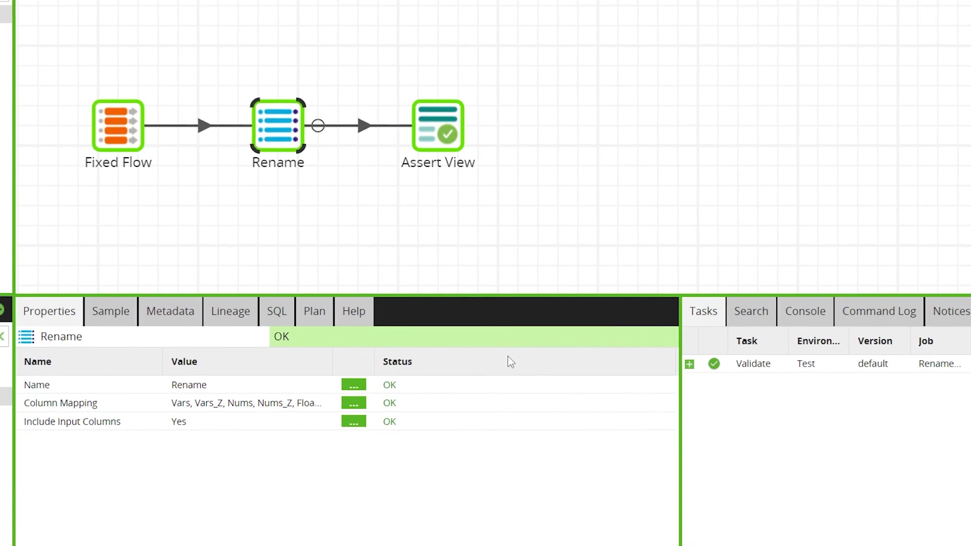
- Sample the output data of the Rename component
click(106, 319)
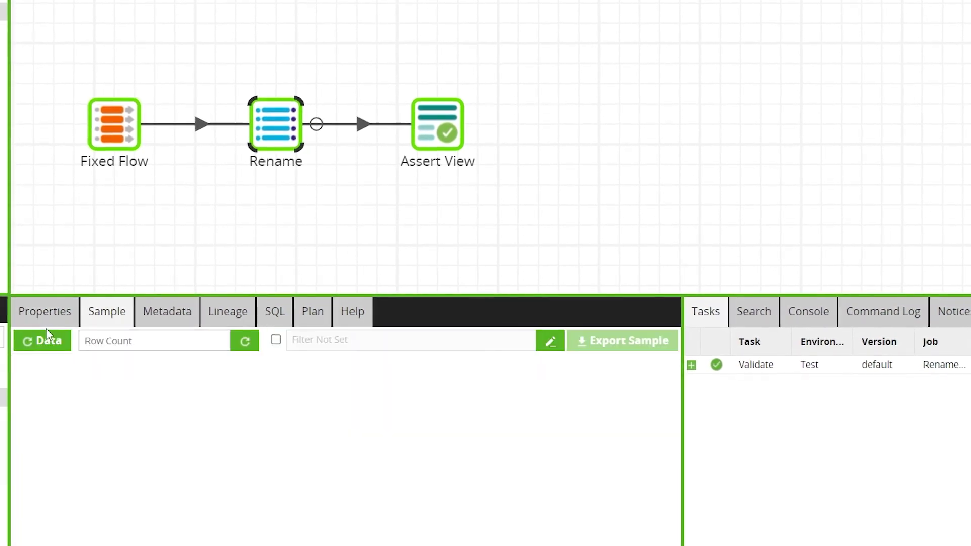